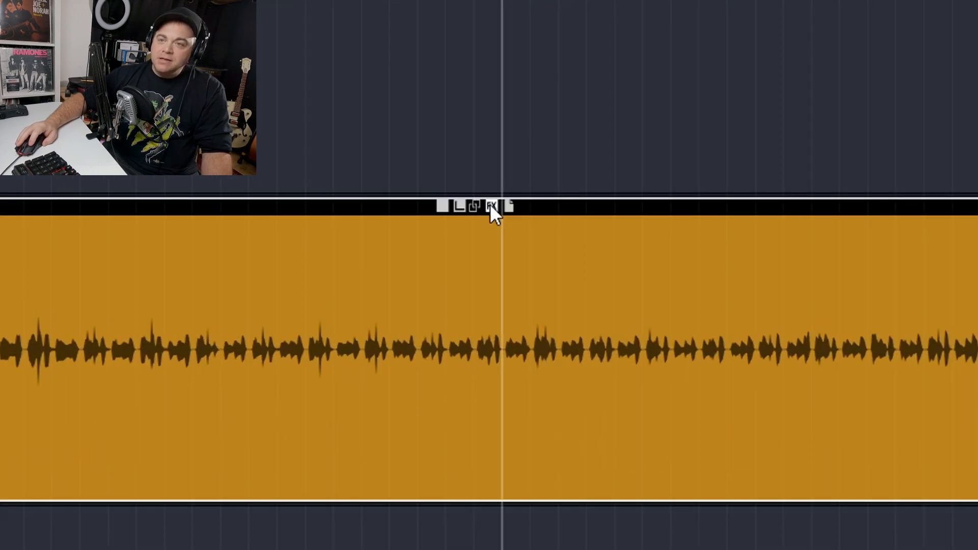
# Add a Fade in/out clip effect to Track 3 Recording 1 and create a short fade-in at the clip's start.
pyautogui.click(491, 206)
pyautogui.moveTo(561, 218)
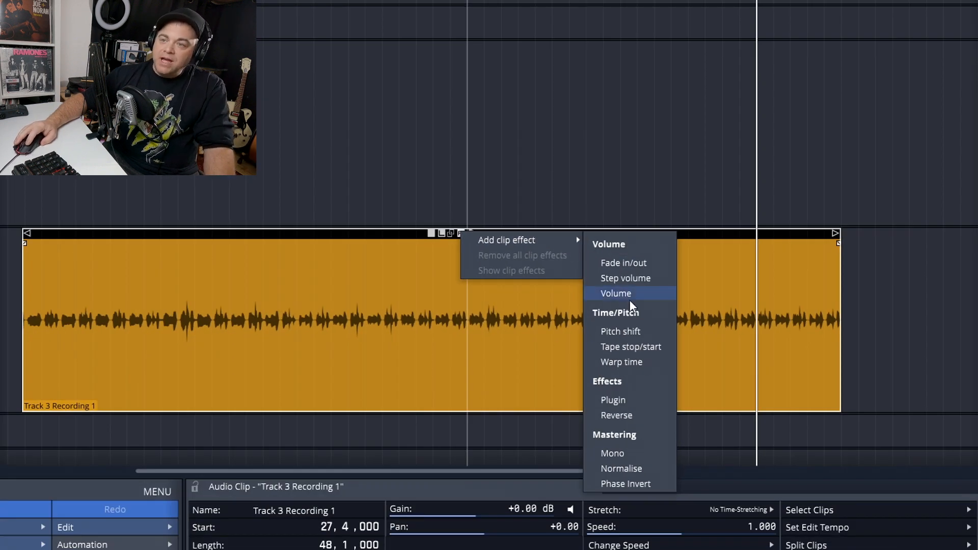
pyautogui.click(640, 265)
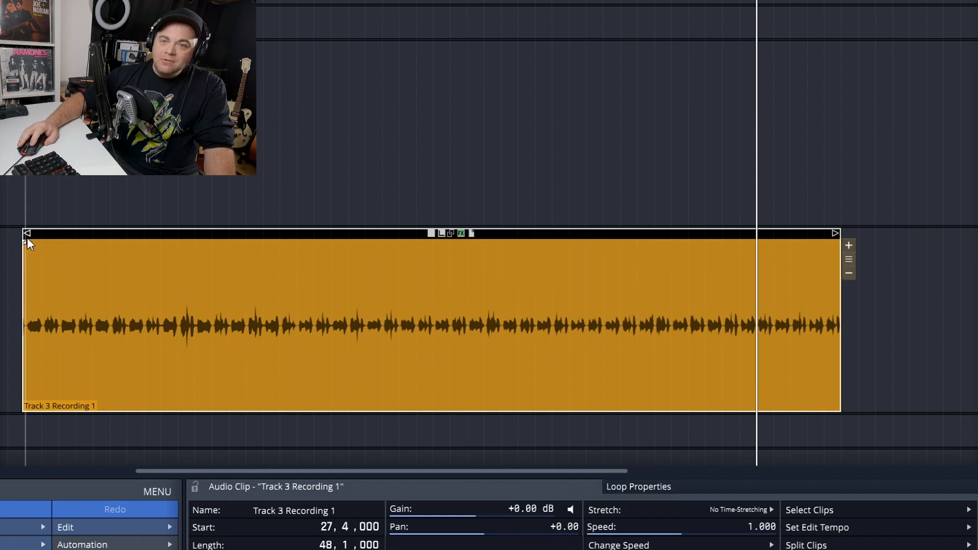
pyautogui.moveTo(26, 240); pyautogui.dragTo(43, 256)
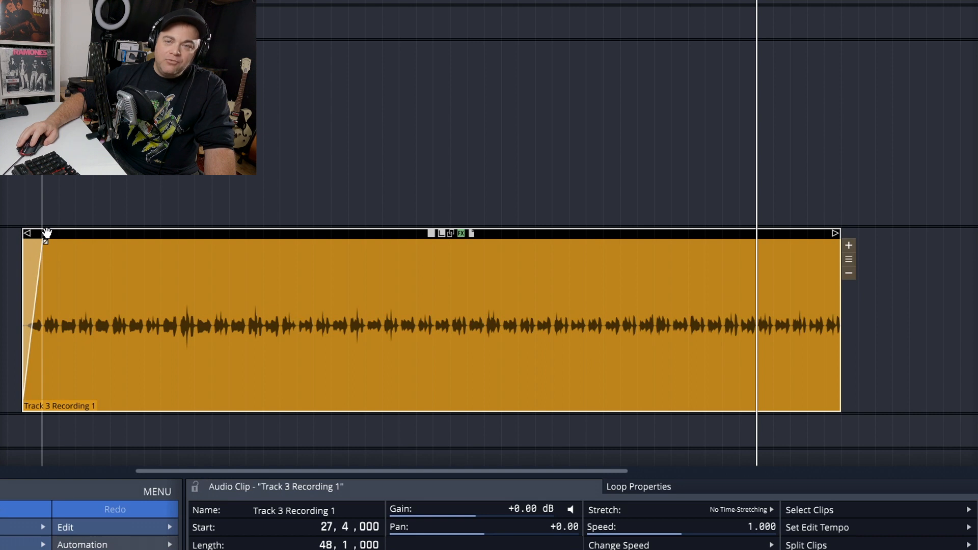
# Trim the clip's start to 45,1,000, then extend it back out to 29,1,000.
pyautogui.moveTo(28, 234); pyautogui.dragTo(319, 264)
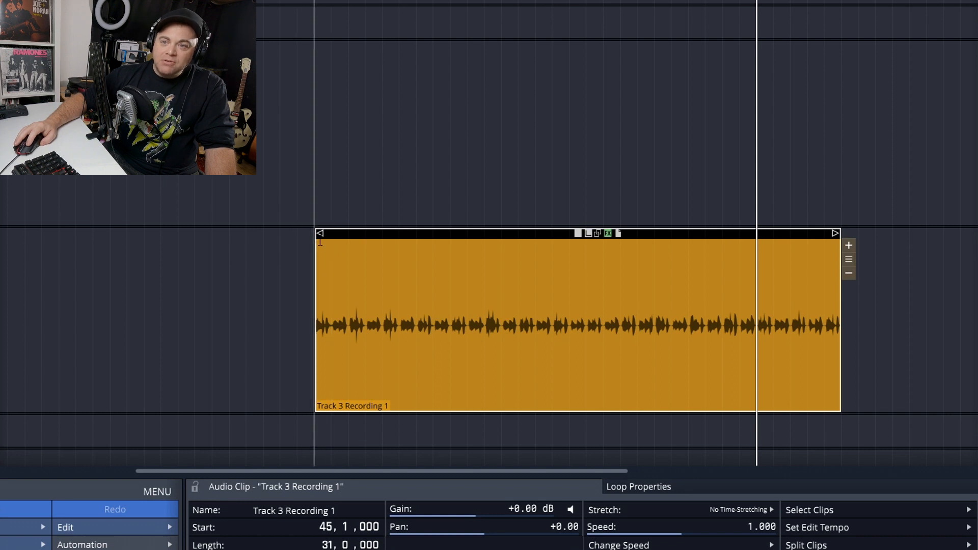
pyautogui.moveTo(323, 233); pyautogui.dragTo(44, 243)
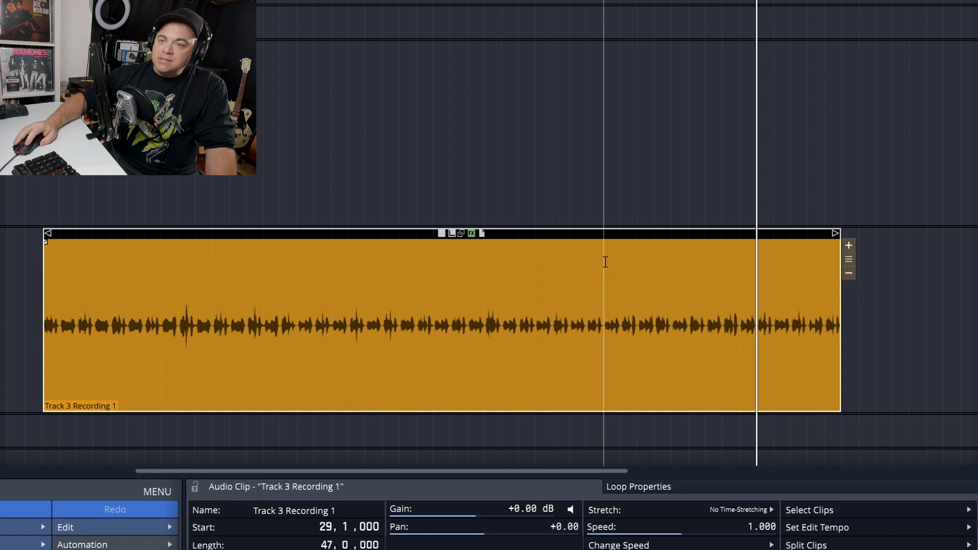
# Remove all clip effects from the clip to clear the Fade in/out effect.
pyautogui.click(471, 233)
pyautogui.click(472, 234)
pyautogui.click(472, 233)
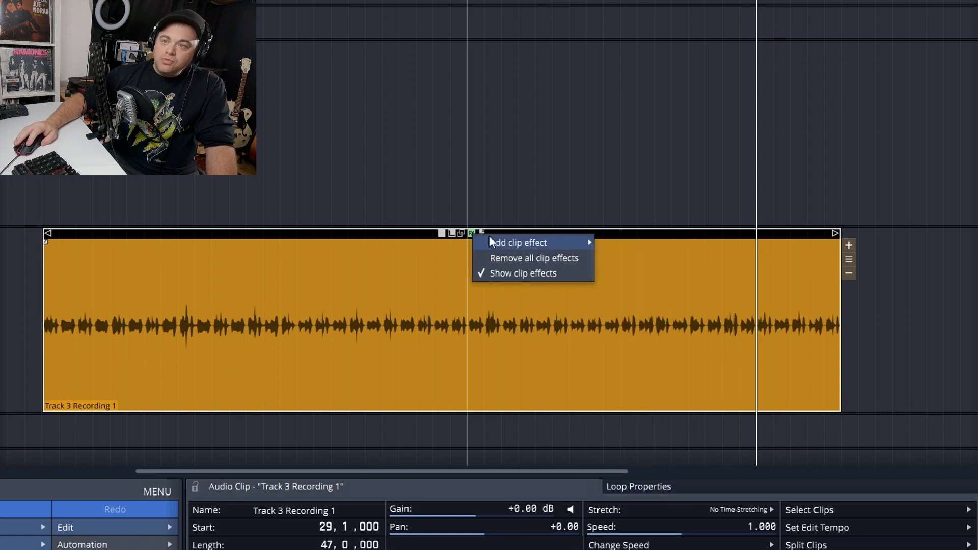
pyautogui.click(519, 259)
pyautogui.click(551, 310)
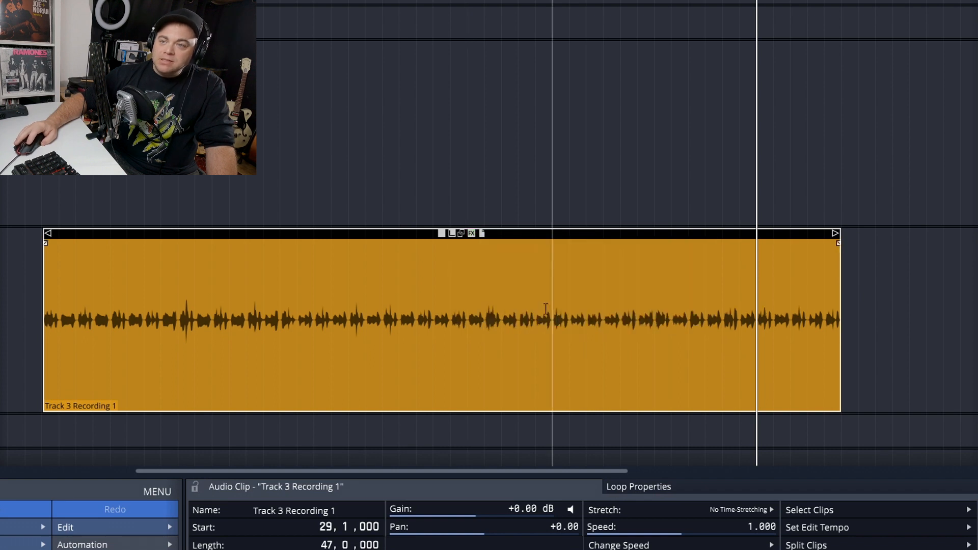
# Add a Volume clip effect, then raise, lower and raise again its volume line across the whole clip.
pyautogui.click(472, 233)
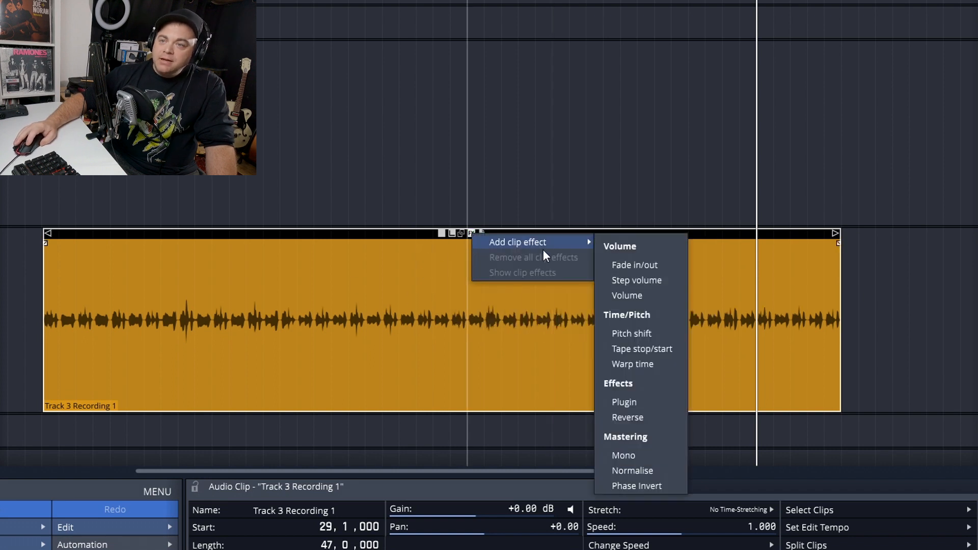
pyautogui.click(640, 301)
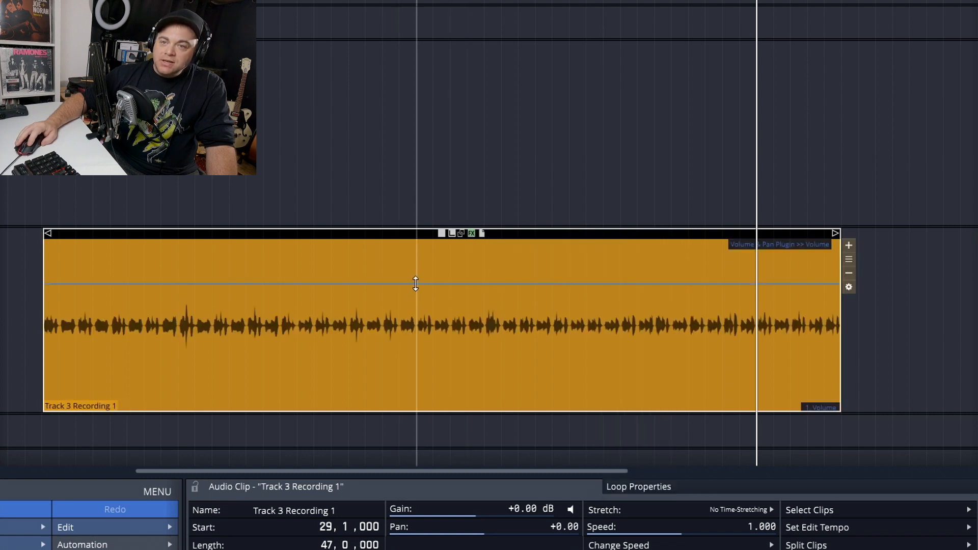
pyautogui.moveTo(412, 306); pyautogui.dragTo(435, 281)
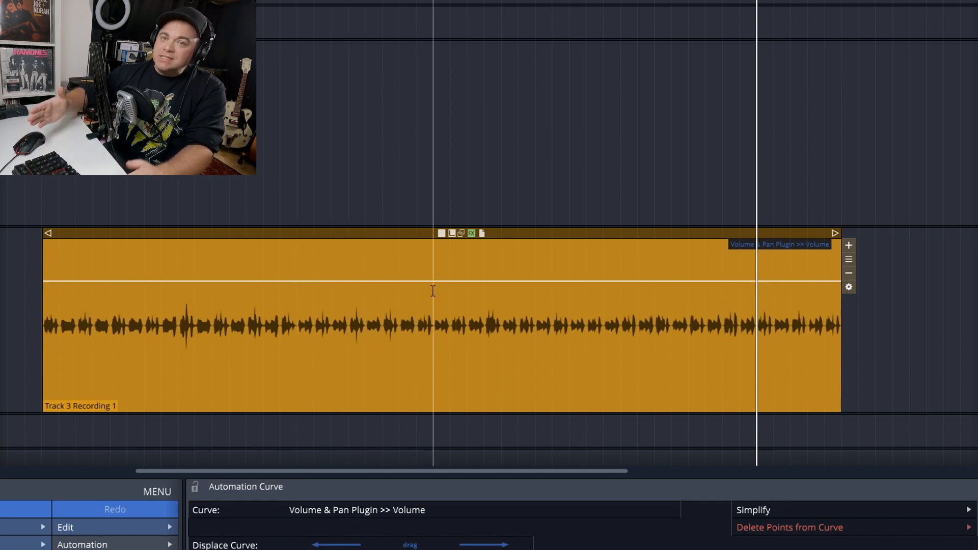
pyautogui.moveTo(427, 280); pyautogui.dragTo(426, 316)
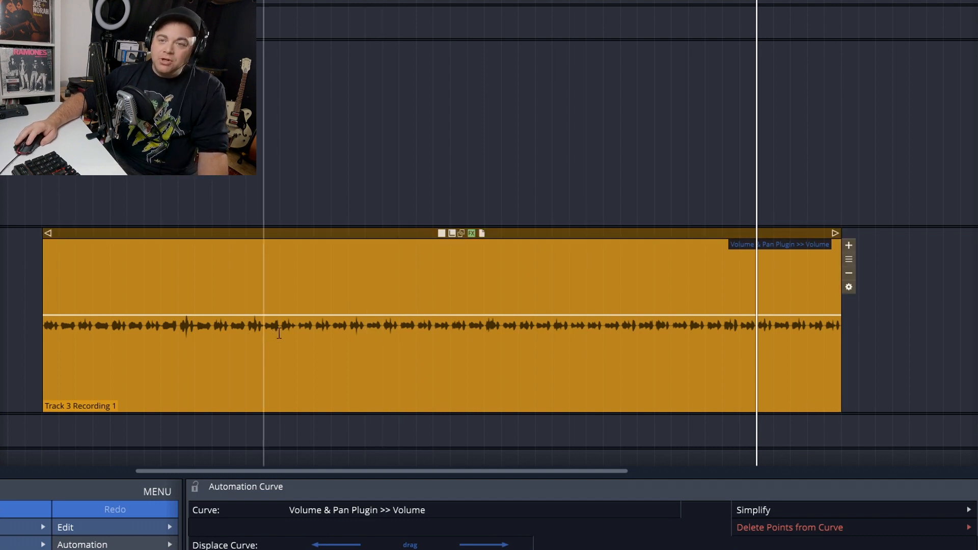
pyautogui.moveTo(370, 314); pyautogui.dragTo(382, 283)
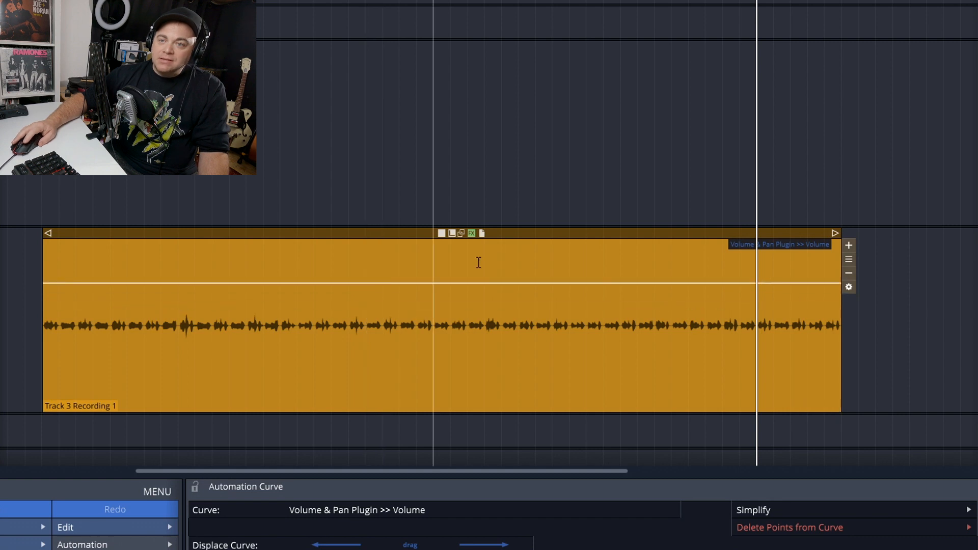
# Replace the clip's Volume effect with a Pitch shift effect and play the clip from its start.
pyautogui.click(472, 232)
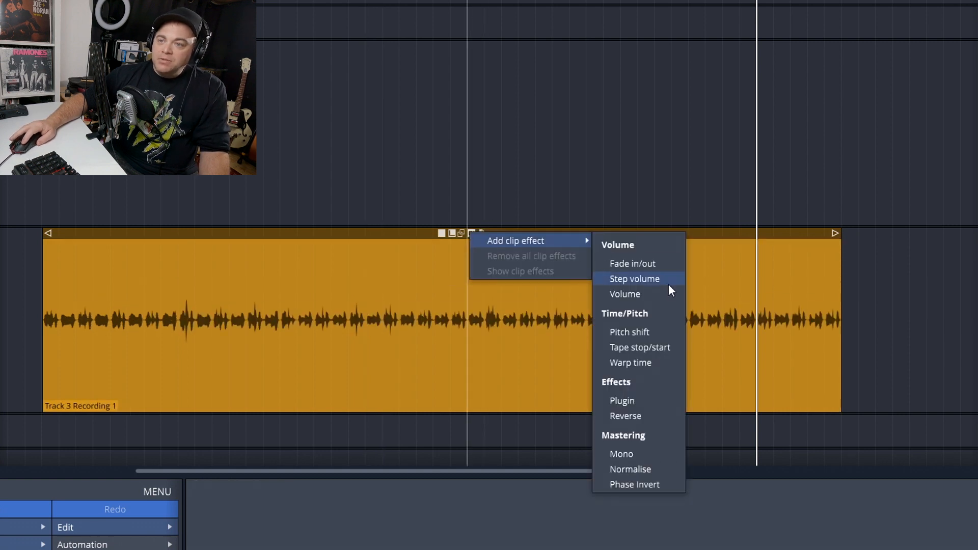
pyautogui.click(631, 330)
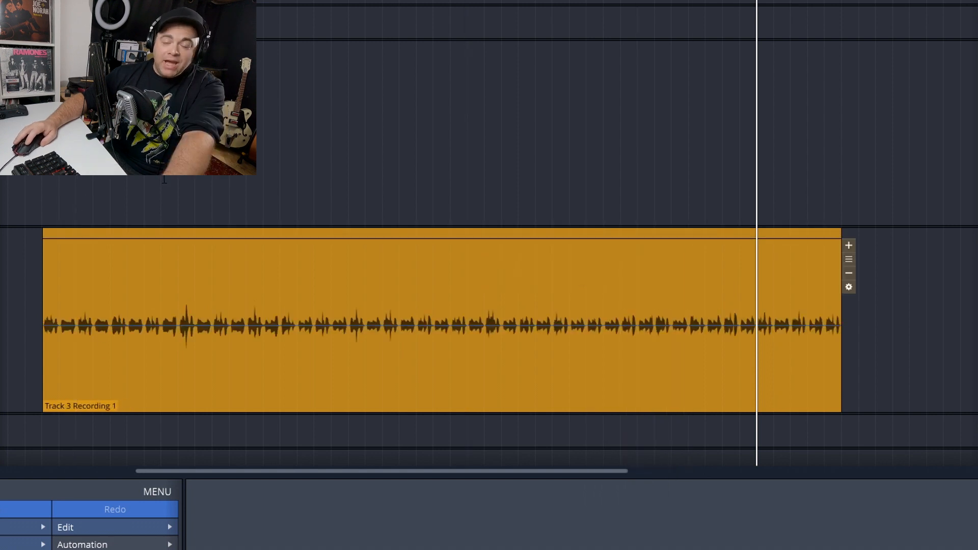
pyautogui.press('w')
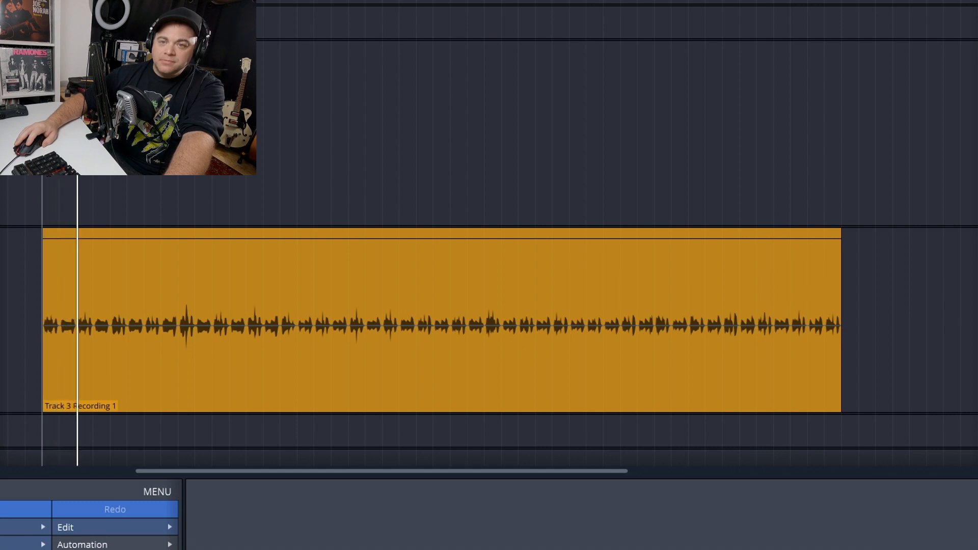
pyautogui.press('space')
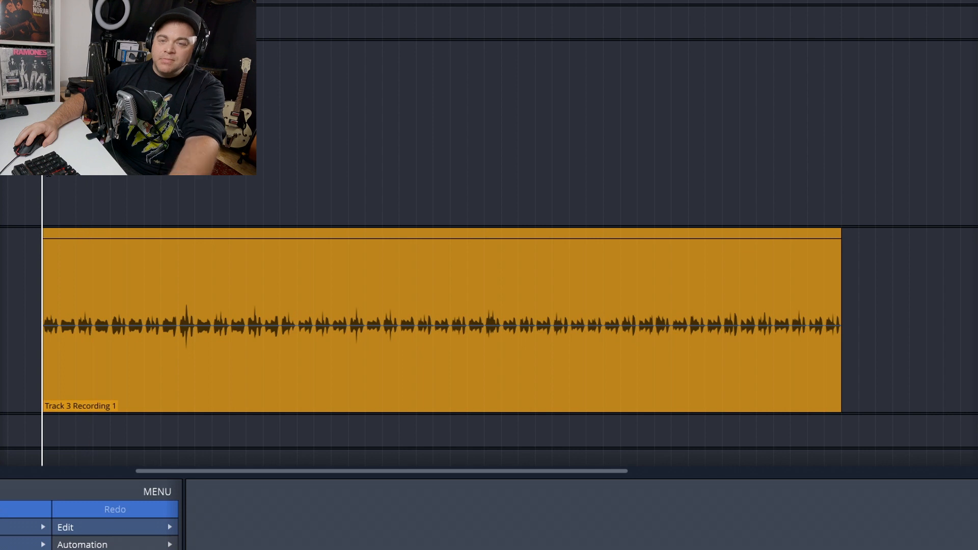
# Add three points to the Pitch Shifter semitones curve in the early part of the clip and raise the middle one into a peak.
pyautogui.moveTo(78, 324)
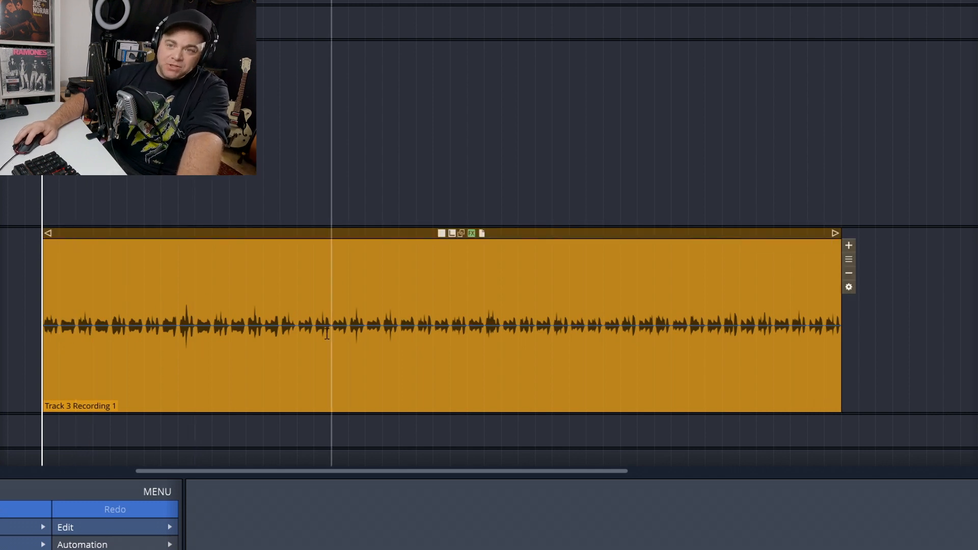
pyautogui.click(221, 325)
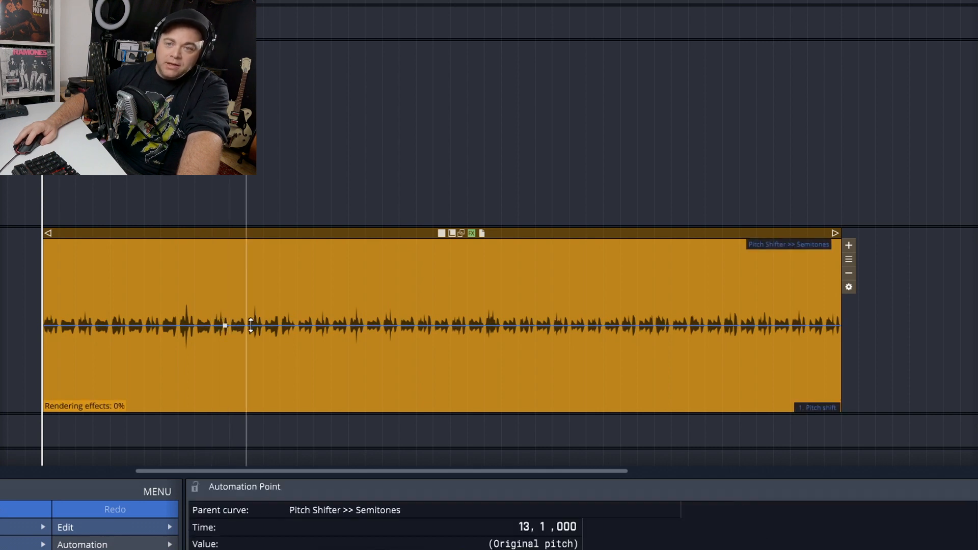
pyautogui.click(282, 326)
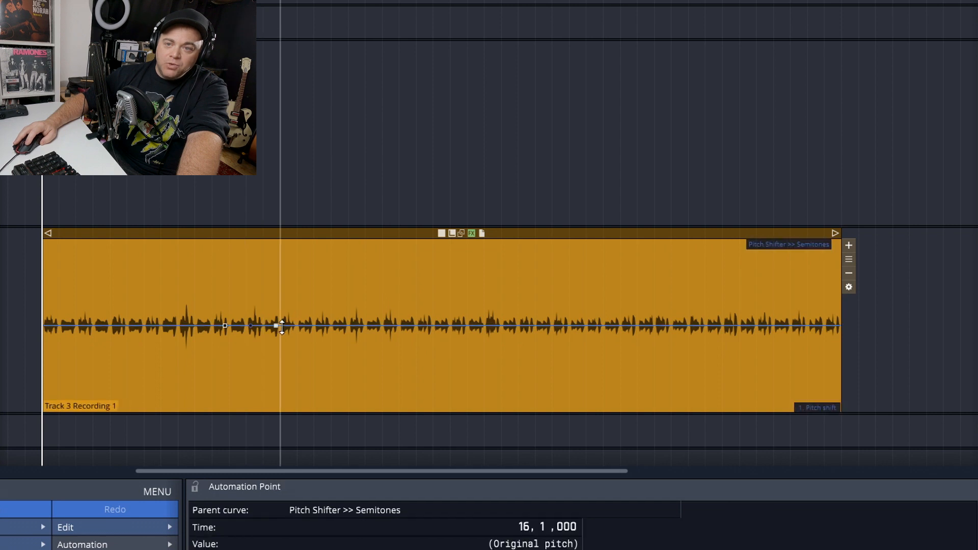
pyautogui.click(242, 325)
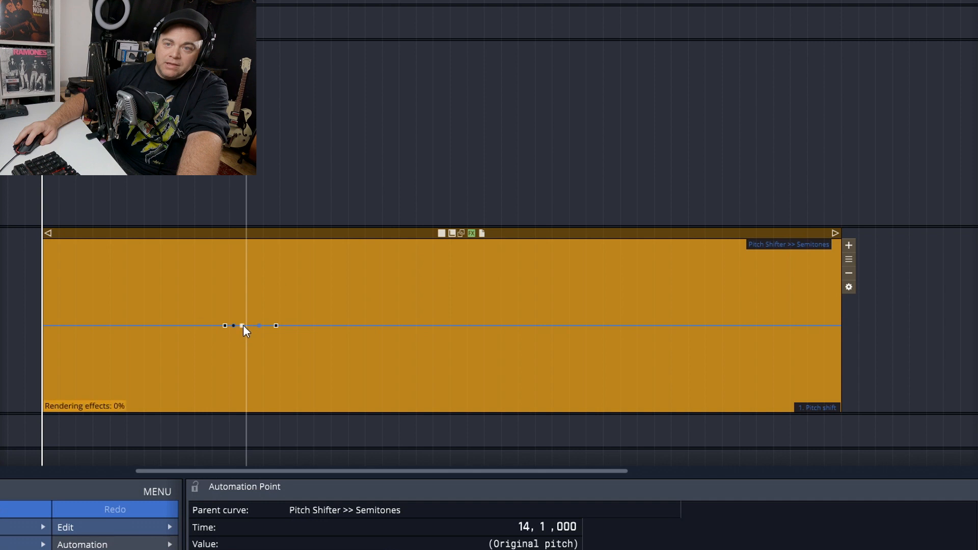
pyautogui.moveTo(243, 325); pyautogui.dragTo(252, 279)
# Play back the clip from just before the raised pitch section to hear the shift.
pyautogui.click(177, 305)
pyautogui.scroll(1, 323, 333)
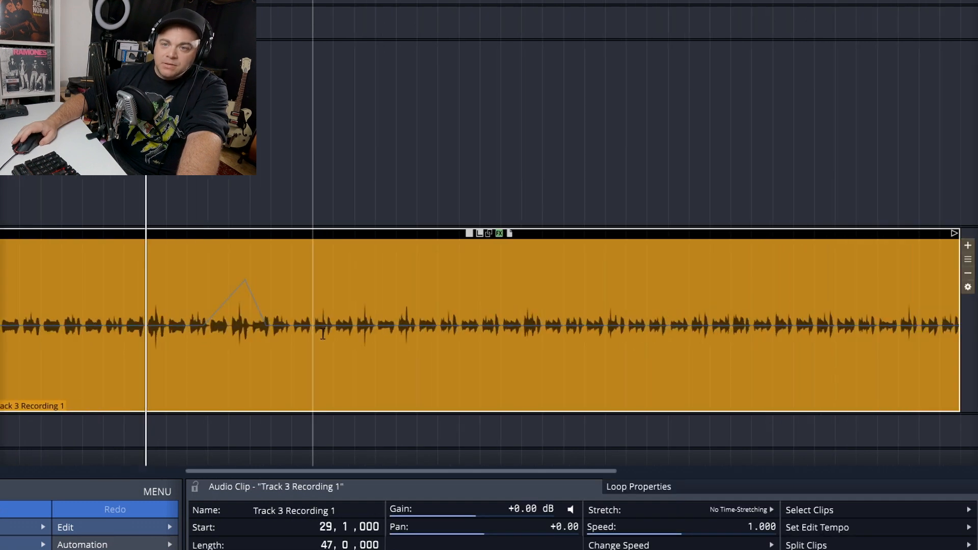
pyautogui.scroll(1, 323, 333)
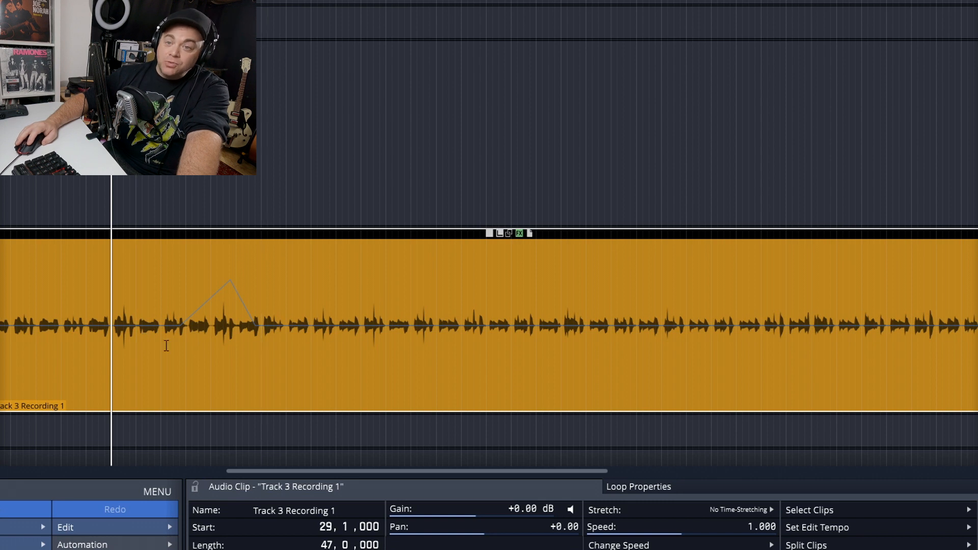
pyautogui.press('space')
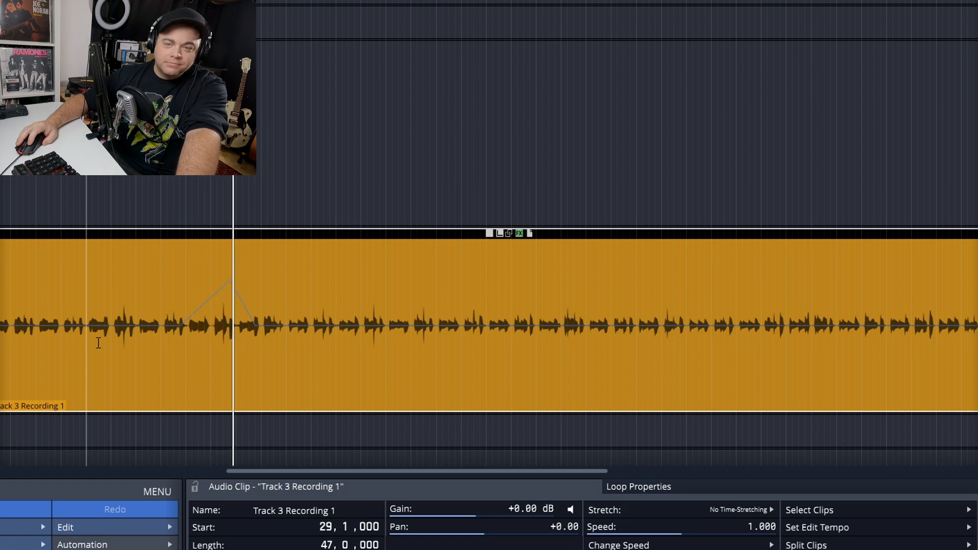
pyautogui.press('space')
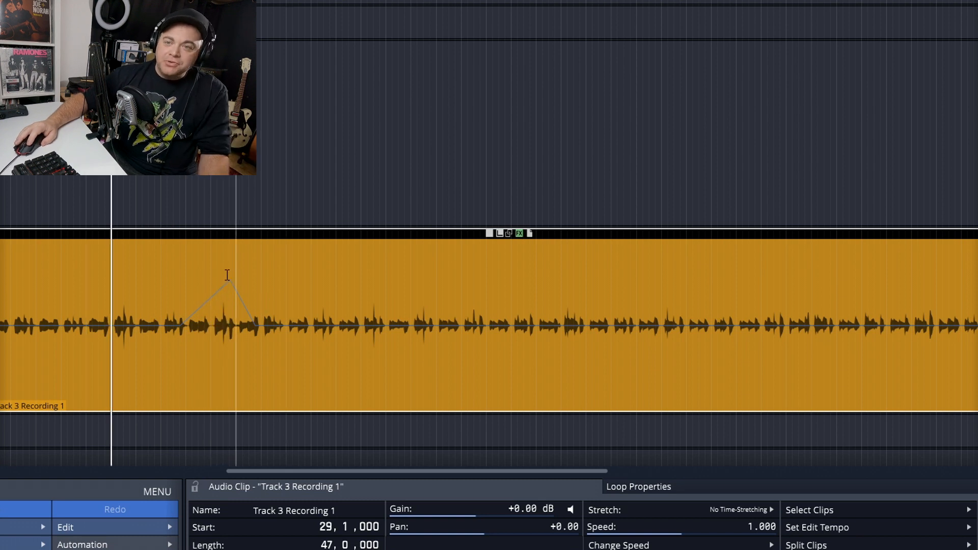
# Move the middle pitch point below the original pitch line to form a dip and play that section.
pyautogui.click(231, 280)
pyautogui.moveTo(231, 283); pyautogui.dragTo(229, 367)
pyautogui.click(216, 297)
pyautogui.press('space')
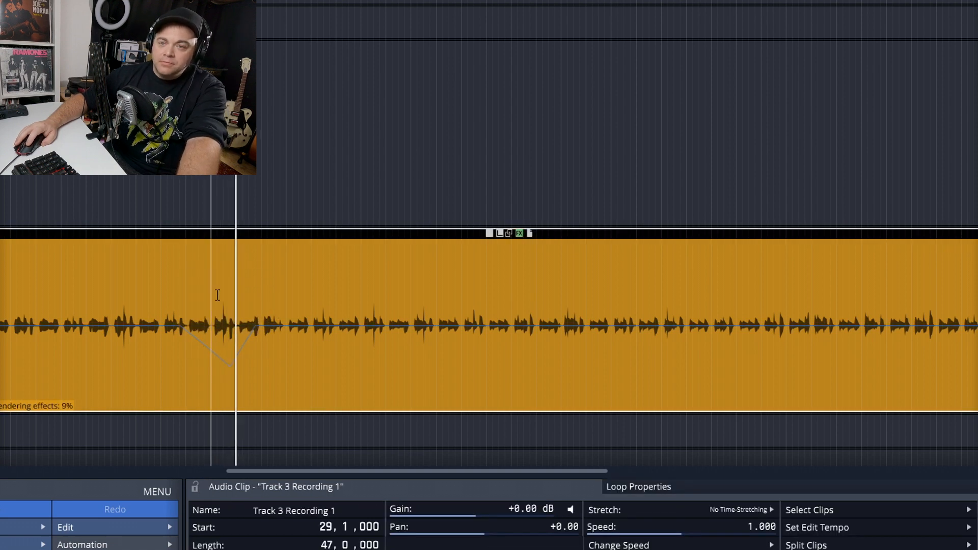
pyautogui.press('space')
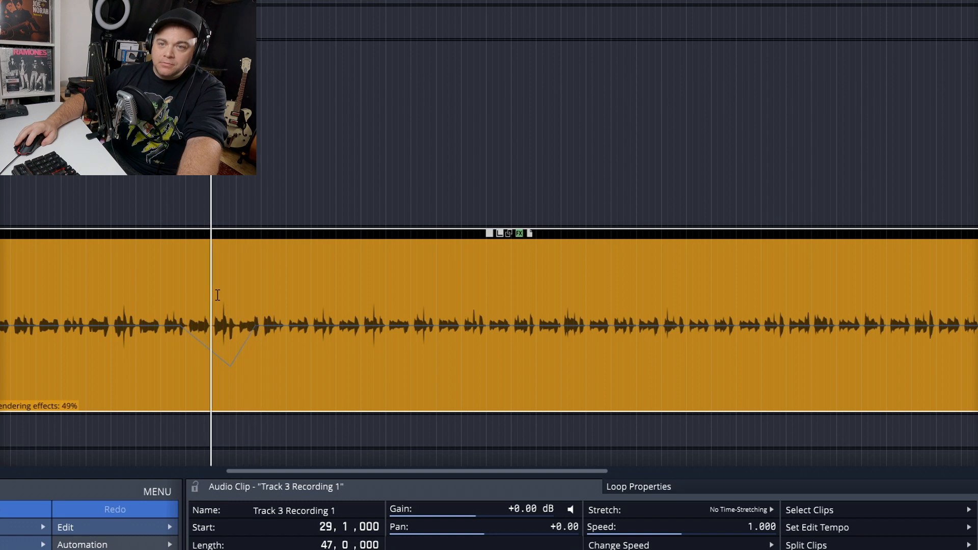
# Remove all clip effects from the clip to clear the Pitch shift effect.
pyautogui.click(520, 234)
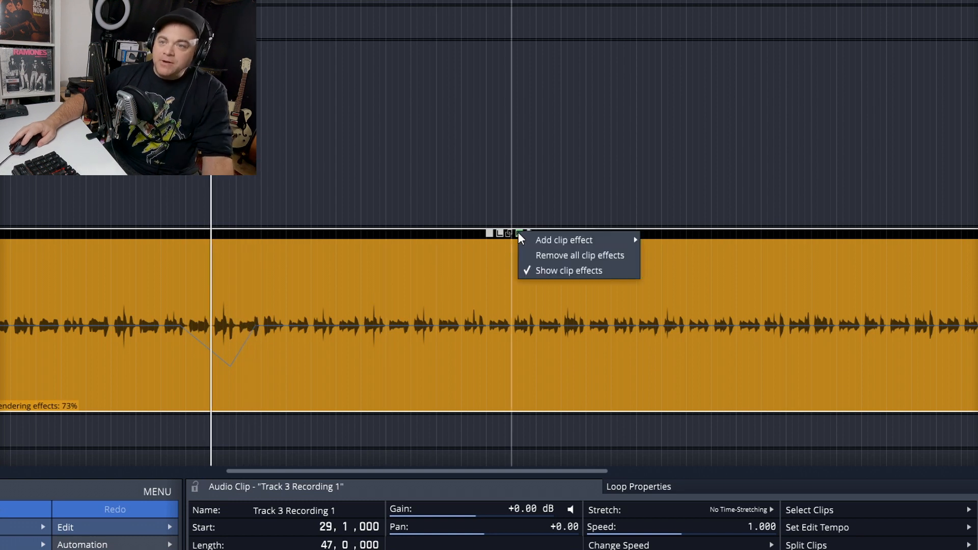
pyautogui.click(550, 255)
pyautogui.click(552, 314)
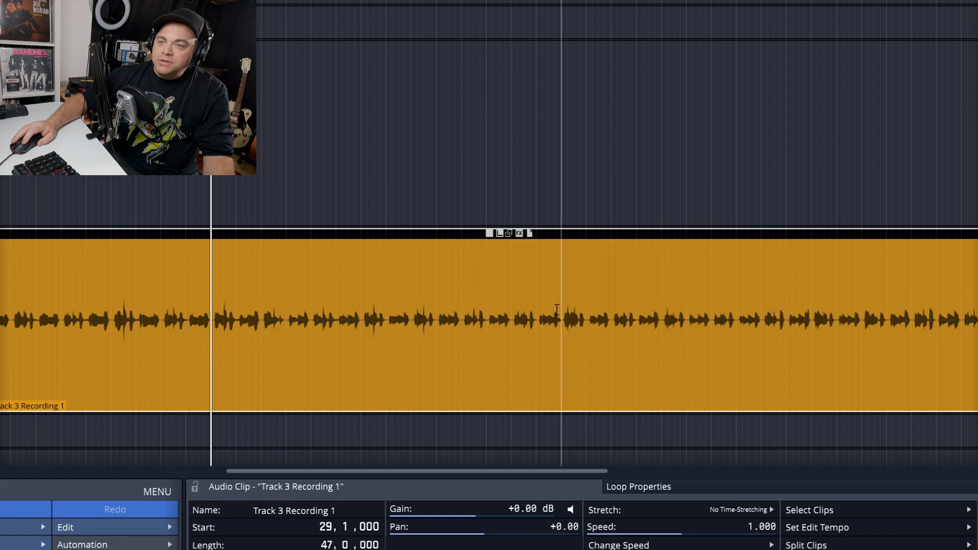
# Add a Tape stop/start clip effect to Track 3 Recording 1.
pyautogui.click(519, 234)
pyautogui.moveTo(562, 241)
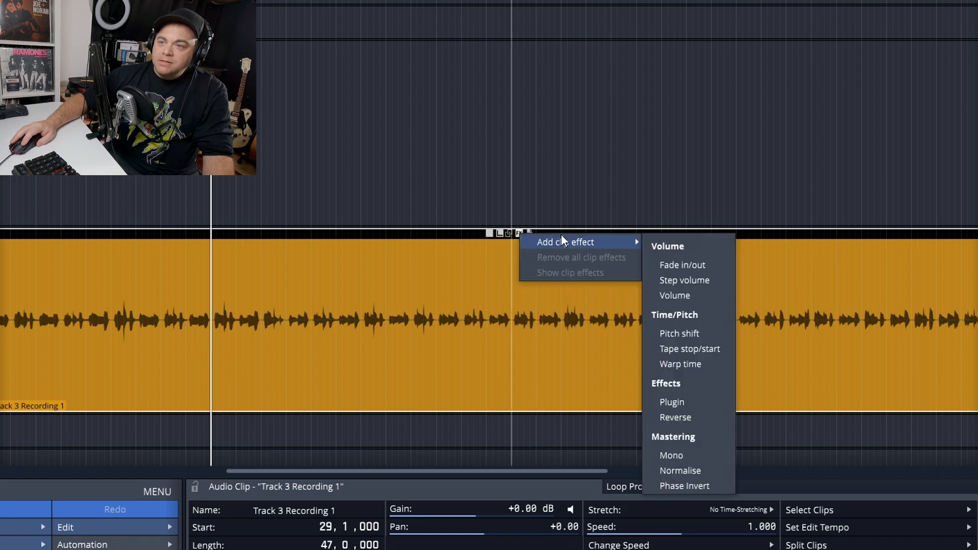
pyautogui.click(692, 348)
# Create a long tape-stop slowdown at the clip's end, extend its beginning further back, and play the ending.
pyautogui.scroll(-3, 579, 321)
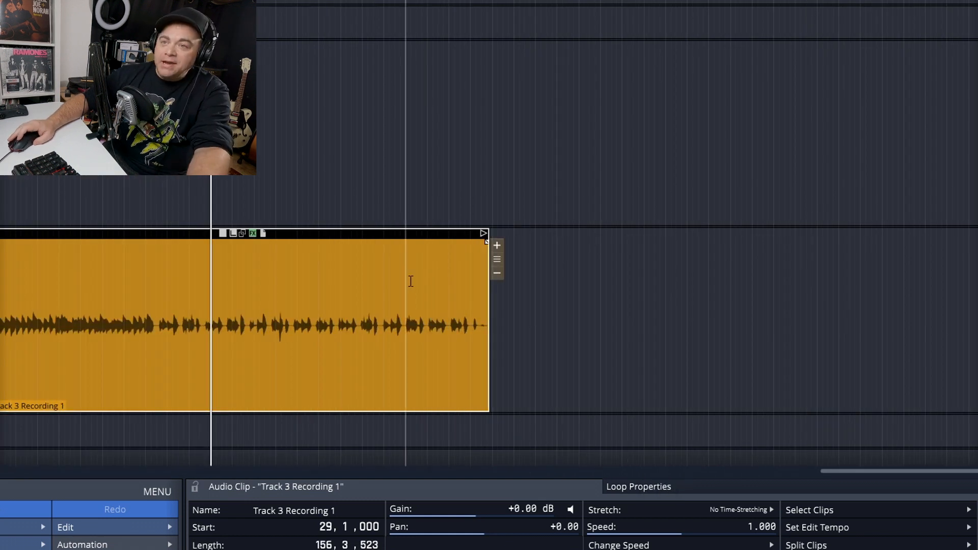
pyautogui.scroll(3, 408, 283)
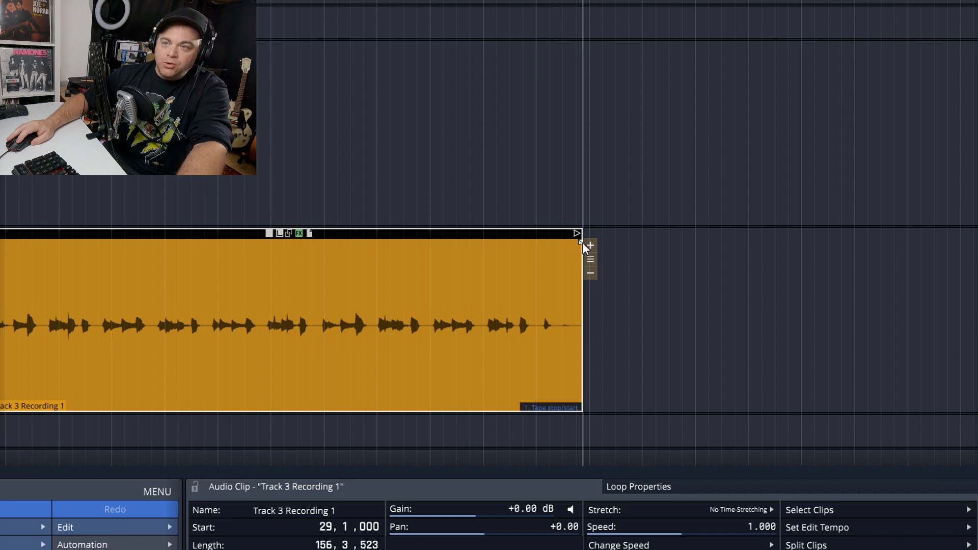
pyautogui.moveTo(576, 246); pyautogui.dragTo(407, 243)
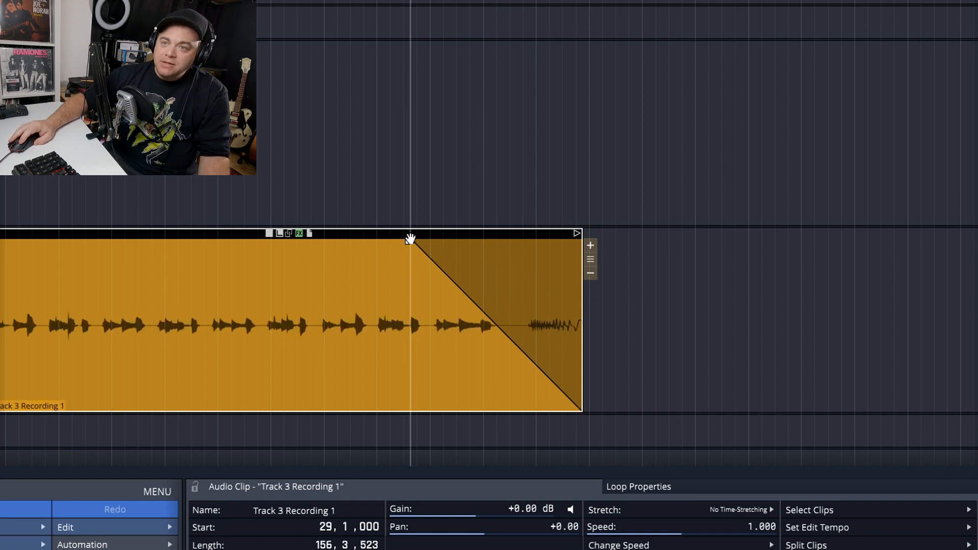
pyautogui.moveTo(406, 242); pyautogui.dragTo(227, 242)
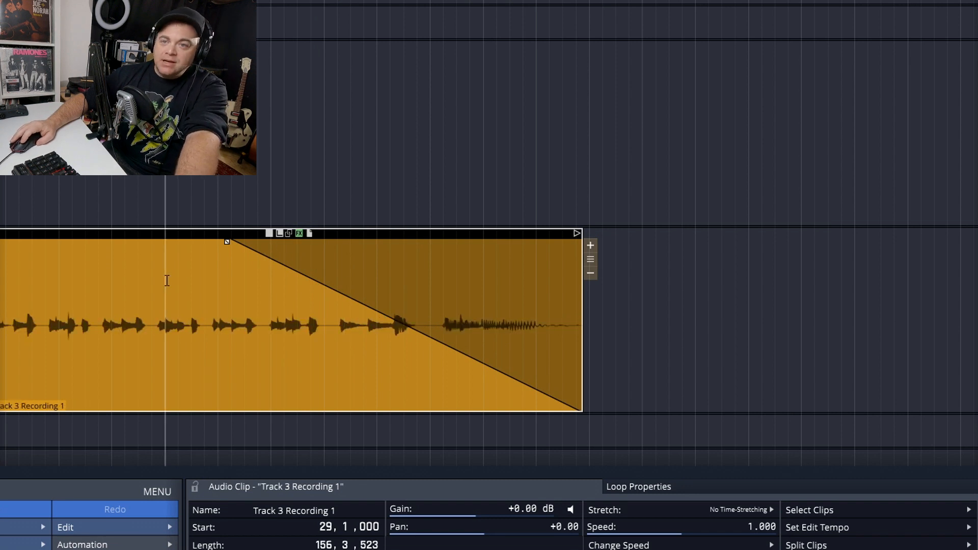
pyautogui.click(139, 285)
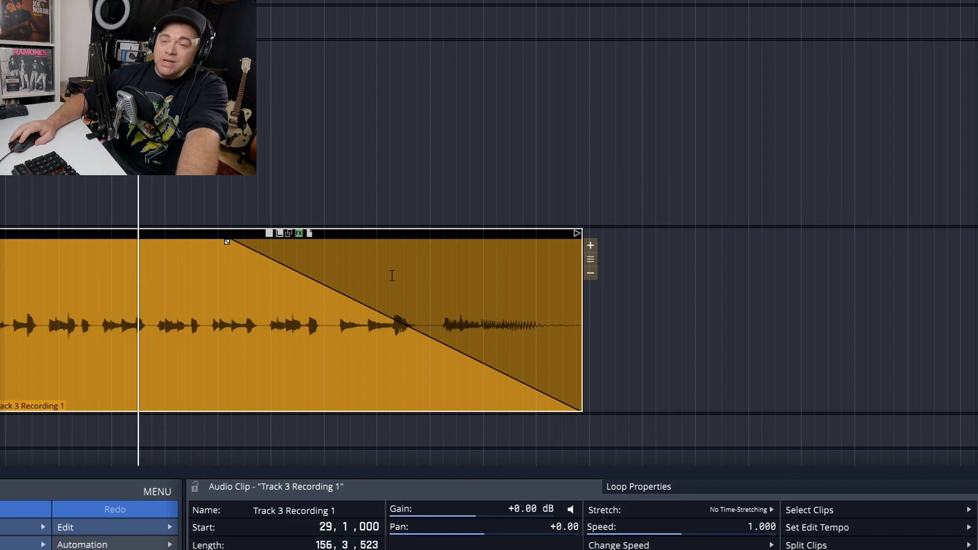
pyautogui.press('space')
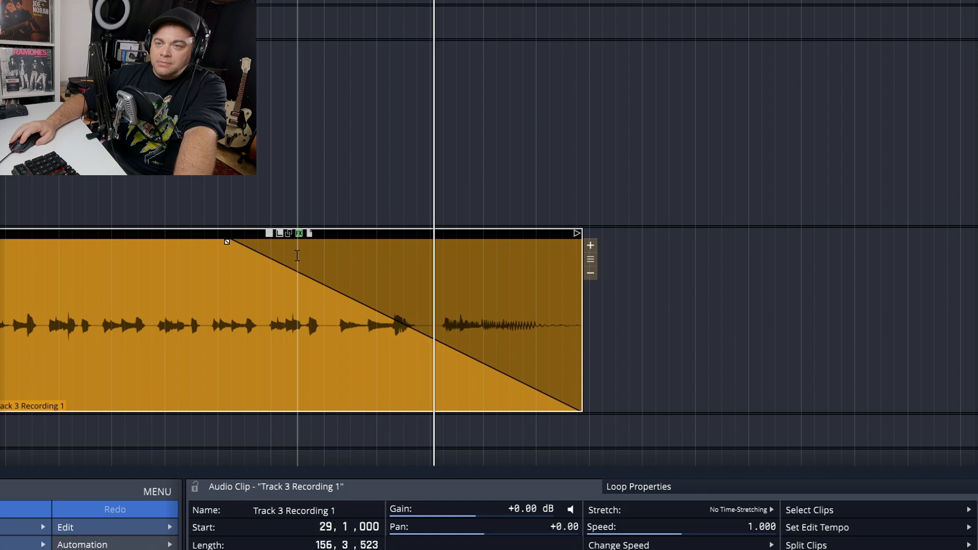
# Shorten the tape-stop slowdown by moving its beginning closer to the clip's end and play the ending.
pyautogui.press('space')
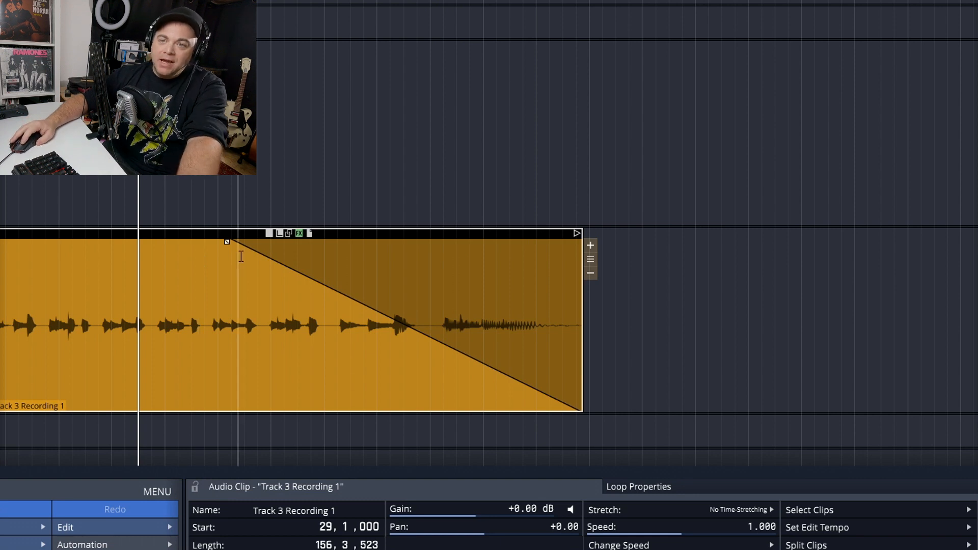
pyautogui.moveTo(226, 242); pyautogui.dragTo(447, 244)
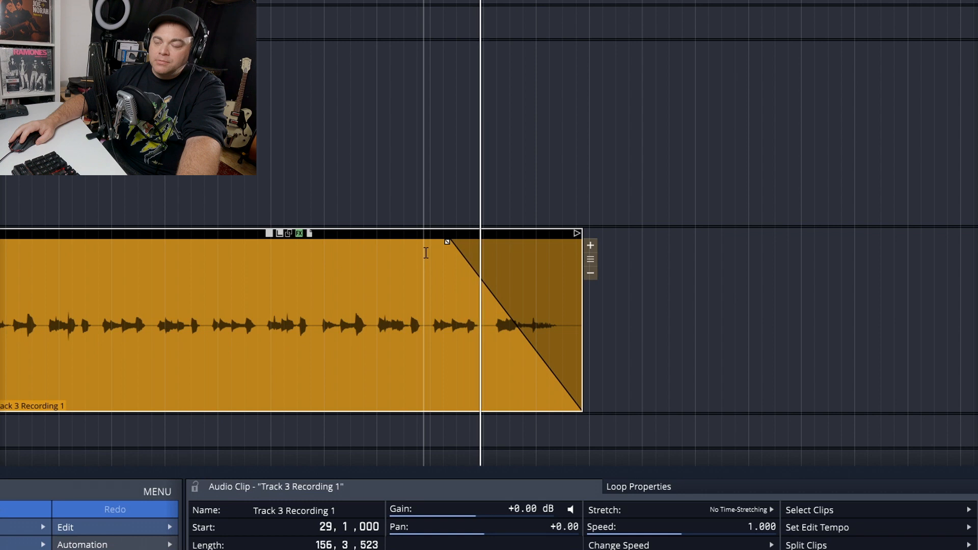
pyautogui.press('space')
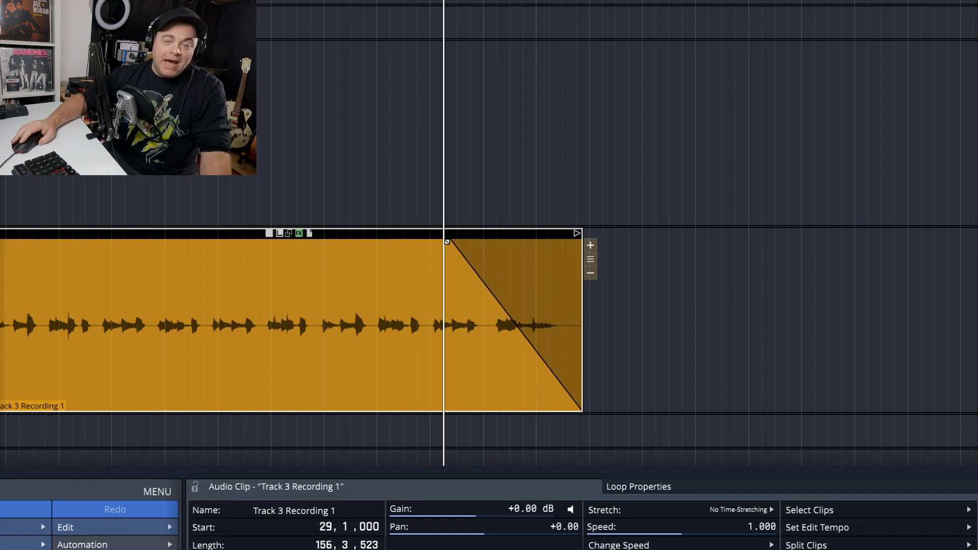
# Remove all clip effects from the clip to clear the Tape stop/start effect.
pyautogui.scroll(-3, 239, 304)
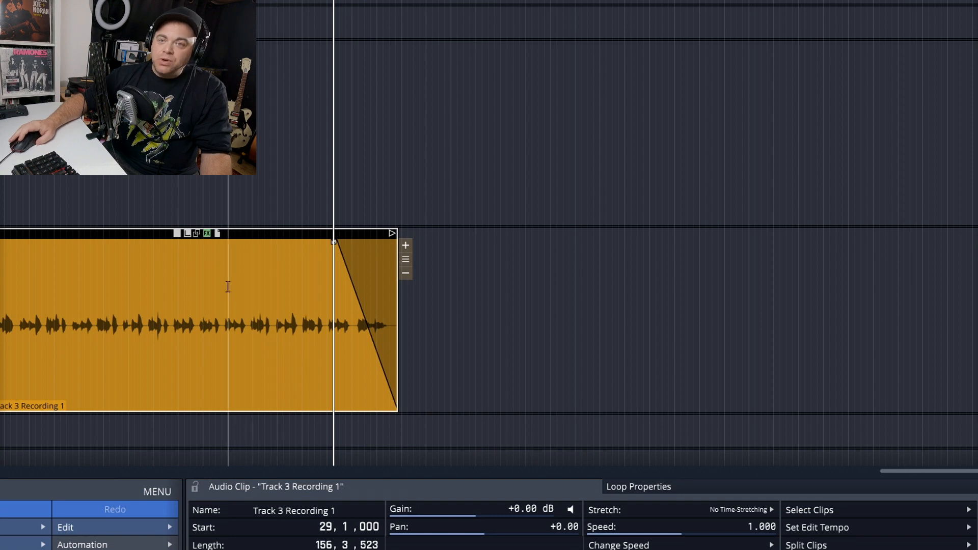
pyautogui.scroll(4, 312, 299)
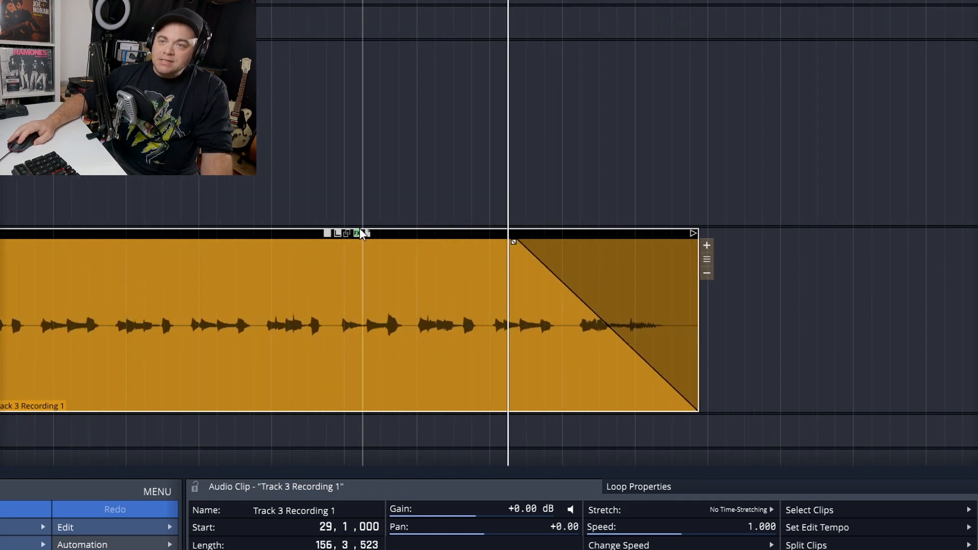
pyautogui.click(357, 234)
pyautogui.click(412, 254)
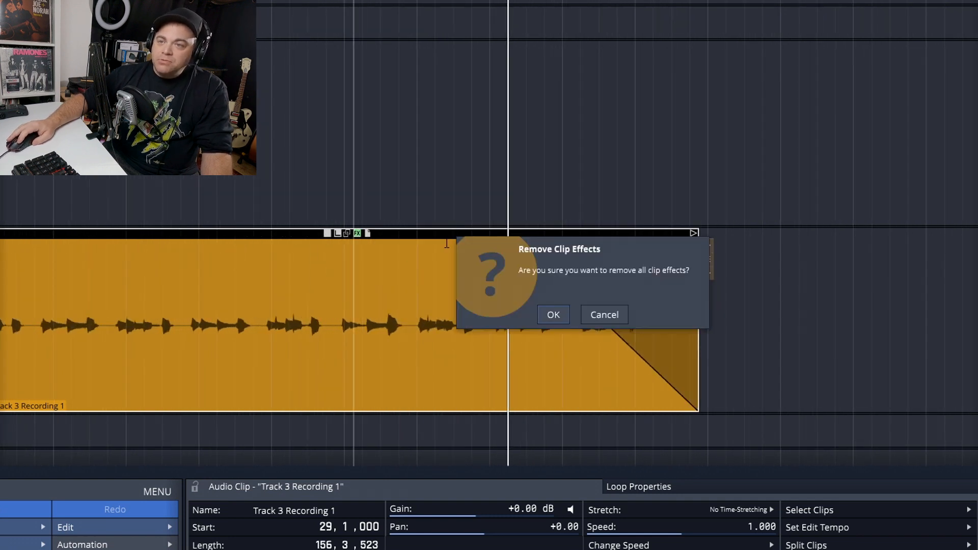
pyautogui.click(553, 313)
# Add a Reverse clip effect to Track 3 Recording 1 and play a section of the reversed audio.
pyautogui.click(358, 234)
pyautogui.moveTo(402, 238)
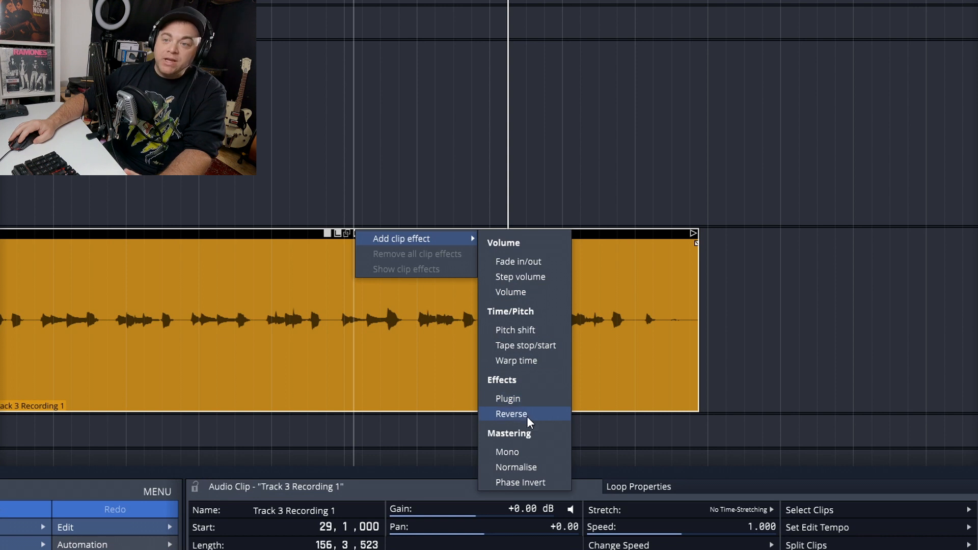
pyautogui.click(512, 414)
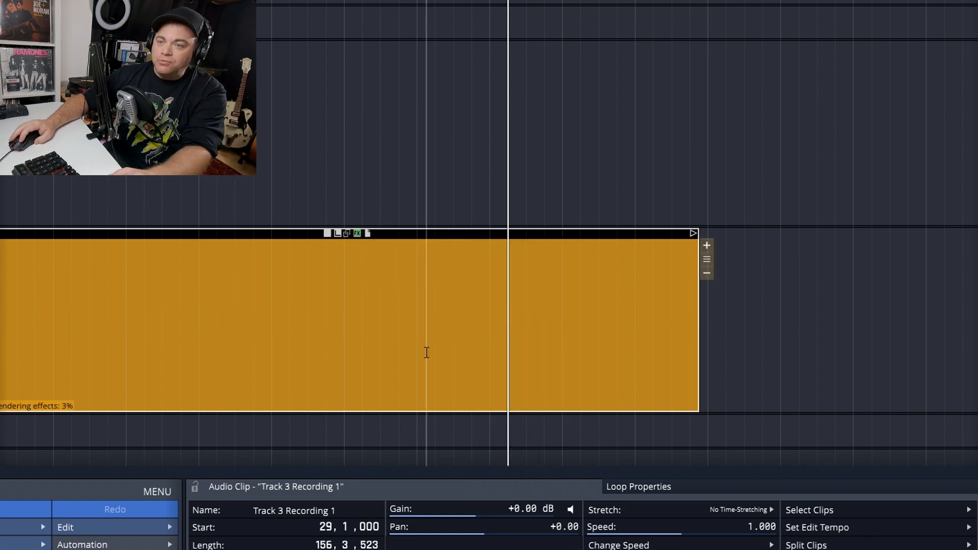
pyautogui.click(368, 320)
pyautogui.click(308, 325)
pyautogui.press('space')
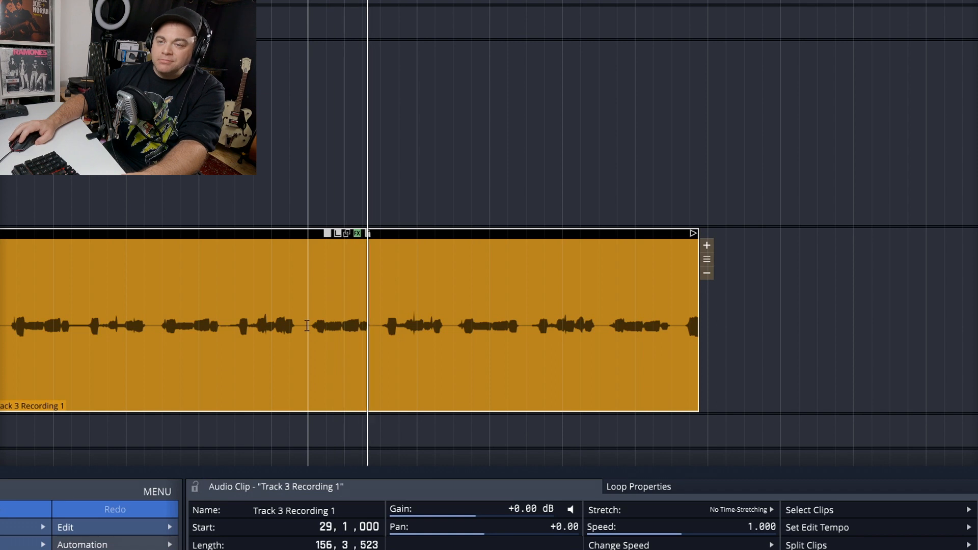
# Remove all clip effects from the clip to clear the Reverse effect.
pyautogui.click(357, 234)
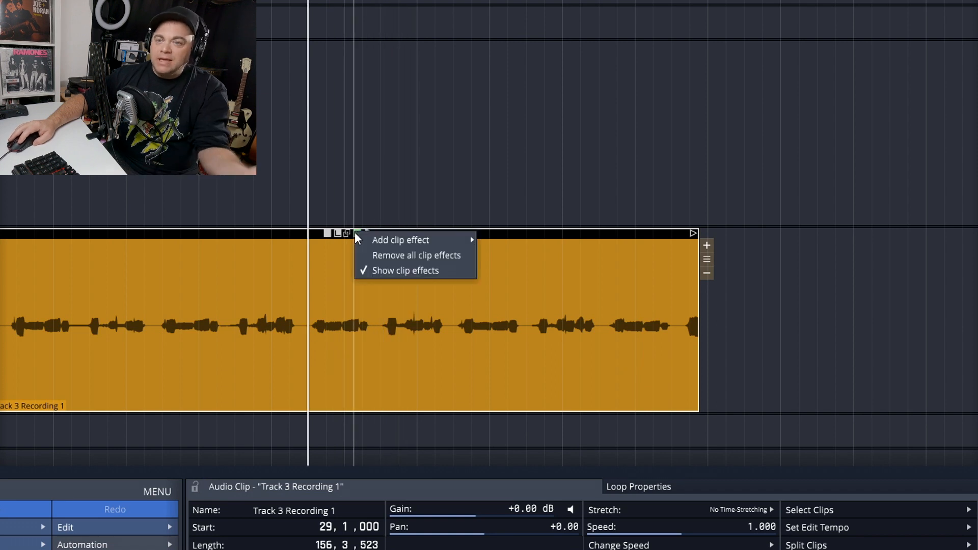
pyautogui.click(424, 255)
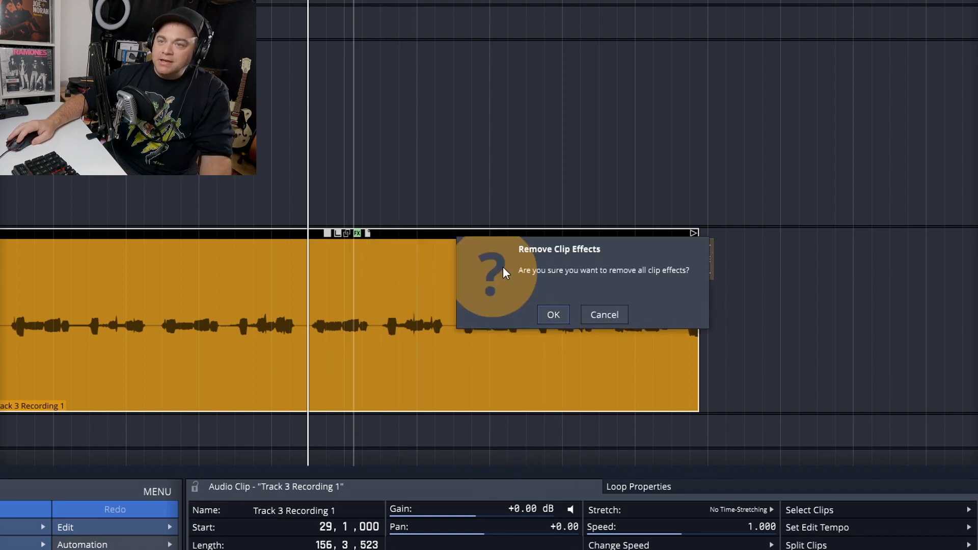
pyautogui.click(553, 316)
# Add a Normalise clip effect to Track 3 Recording 1.
pyautogui.click(358, 235)
pyautogui.moveTo(399, 244)
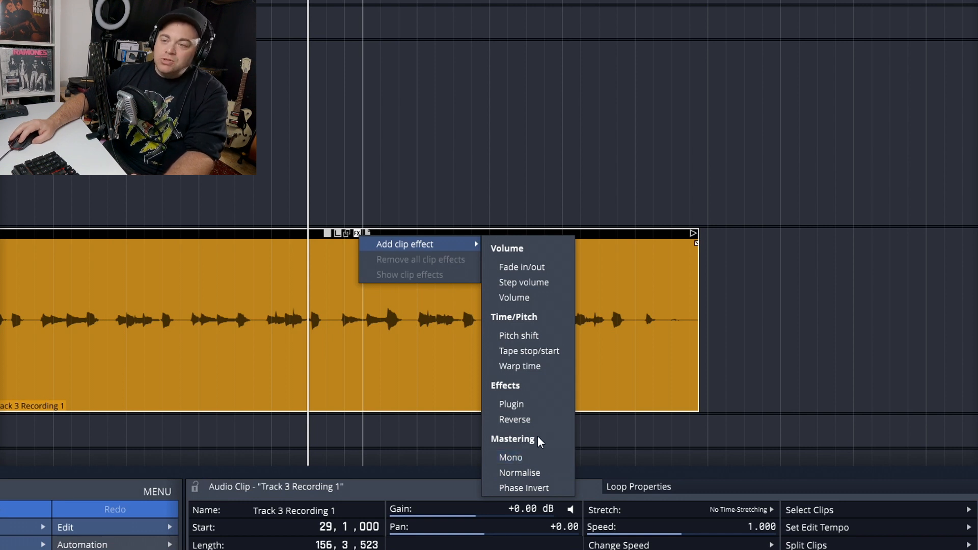
pyautogui.click(520, 473)
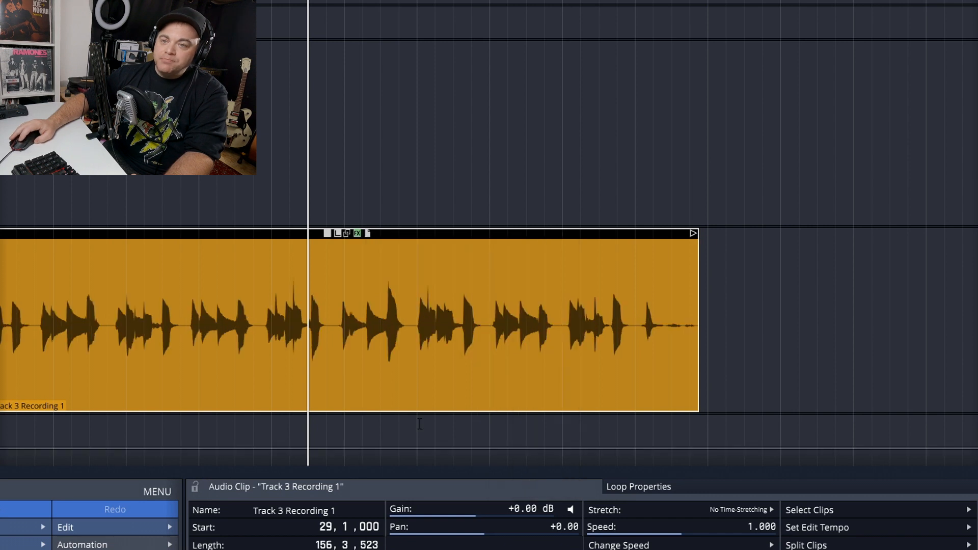
# Examine the normalised waveform over a longer stretch of the clip and play a section of it.
pyautogui.scroll(-3, 211, 285)
pyautogui.scroll(-3, 136, 274)
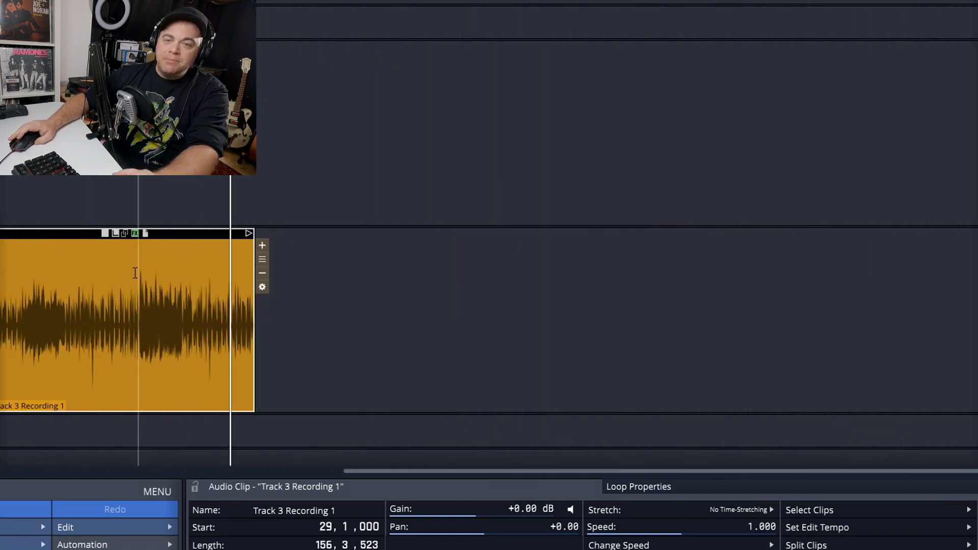
pyautogui.scroll(-1, 54, 287)
pyautogui.scroll(5, 54, 288)
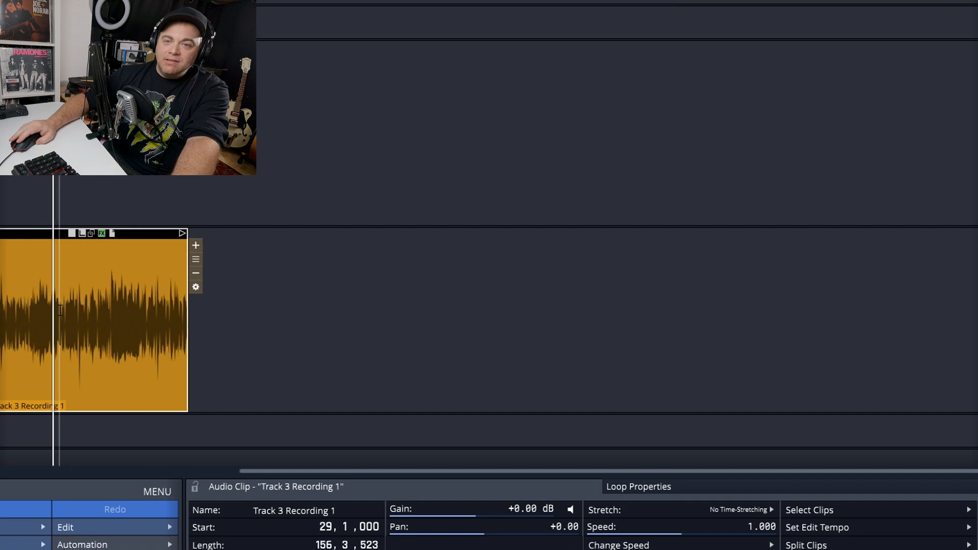
pyautogui.press('space')
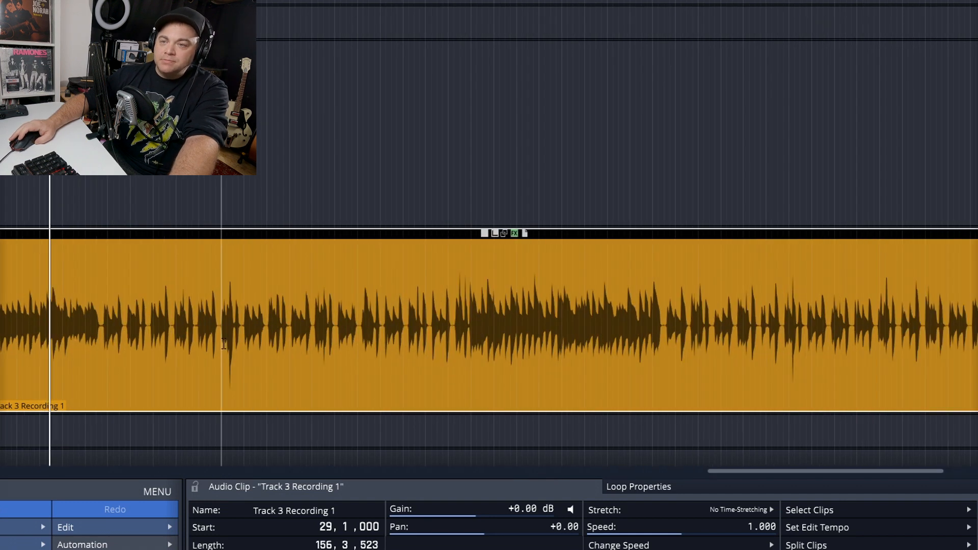
pyautogui.scroll(-2, 221, 327)
pyautogui.press('space')
pyautogui.click(382, 301)
pyautogui.click(346, 278)
# Open the list of clip effects available for the clip to view the Phase Invert option.
pyautogui.click(334, 233)
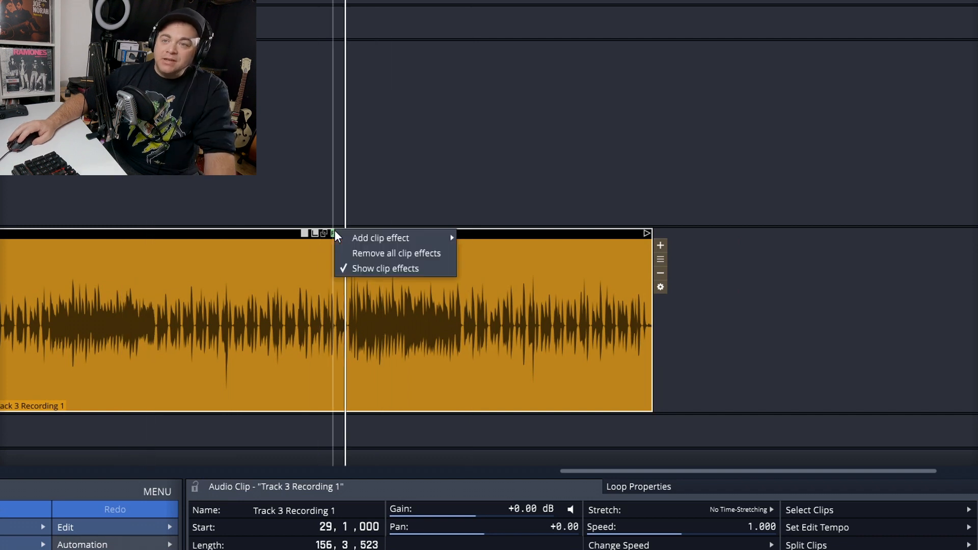
pyautogui.moveTo(349, 237)
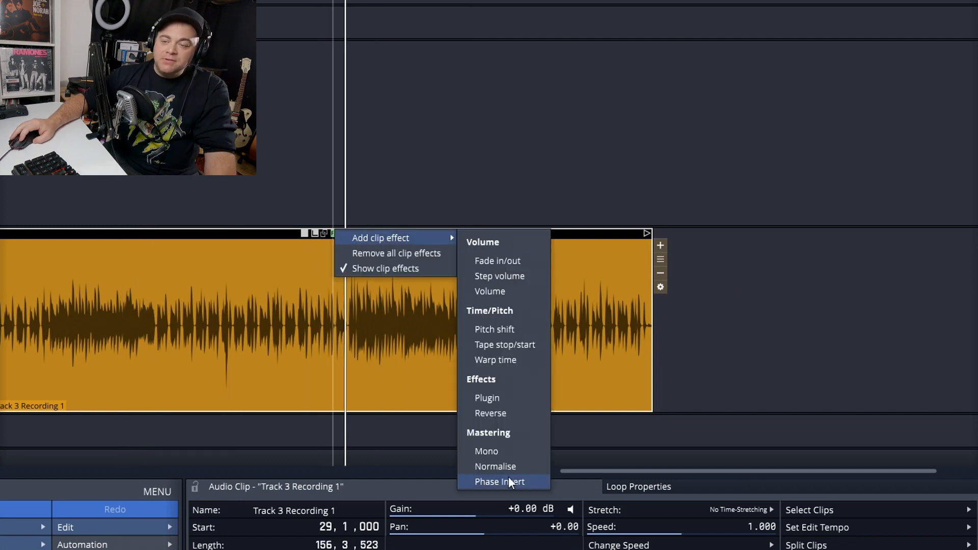